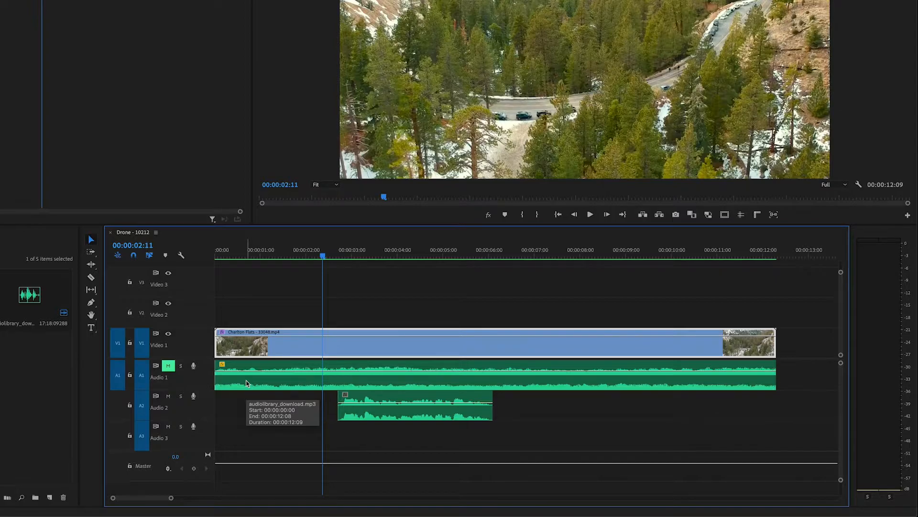
# Apply the default audio transition to the start and end of the music clip on Audio 1
pyautogui.click(247, 383)
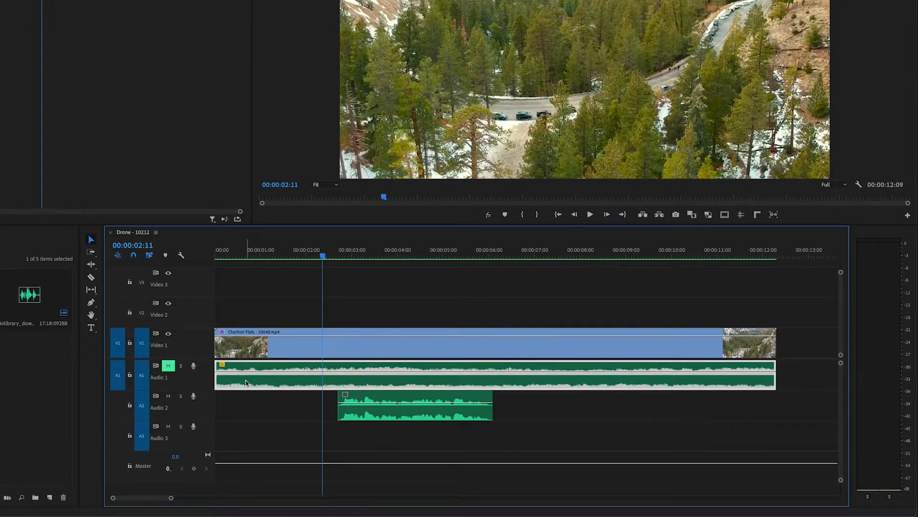
pyautogui.rightClick(217, 380)
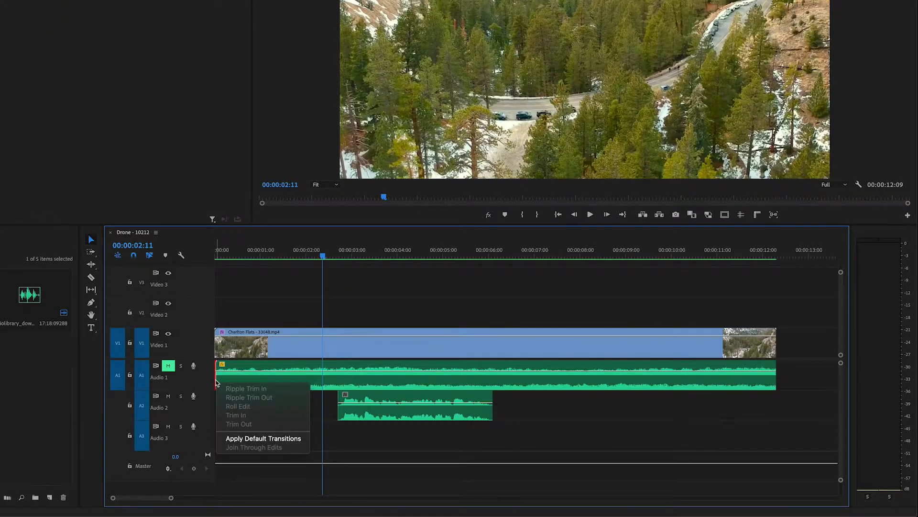
pyautogui.click(245, 439)
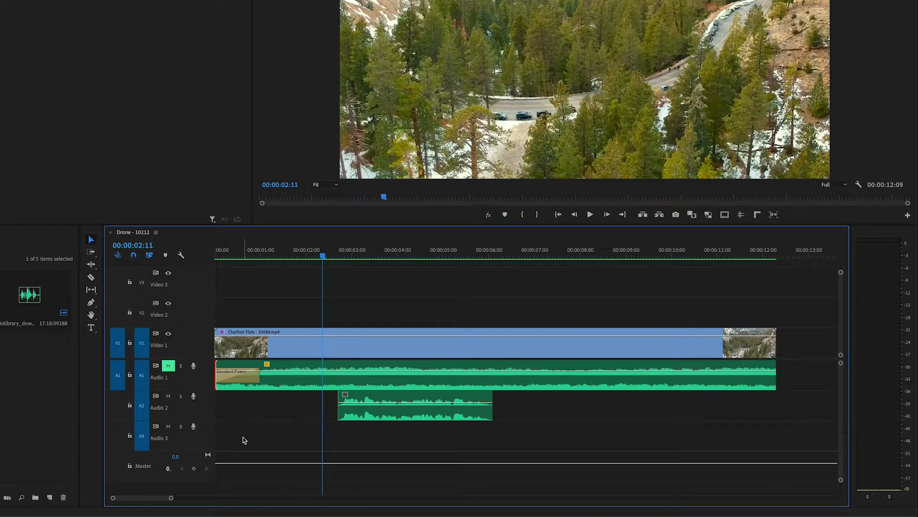
pyautogui.rightClick(775, 381)
pyautogui.click(798, 439)
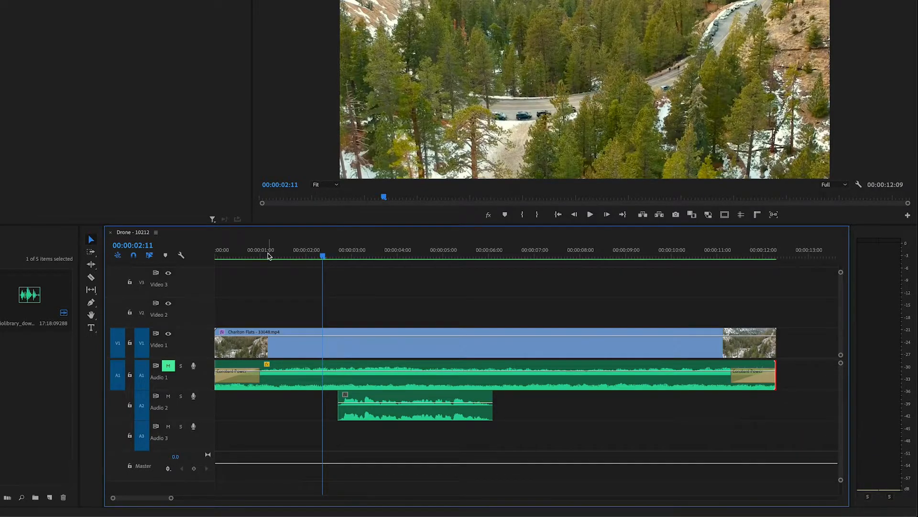
# Unmute Audio 1 and play the sequence from the beginning to hear the fade-in
pyautogui.click(214, 254)
pyautogui.click(169, 367)
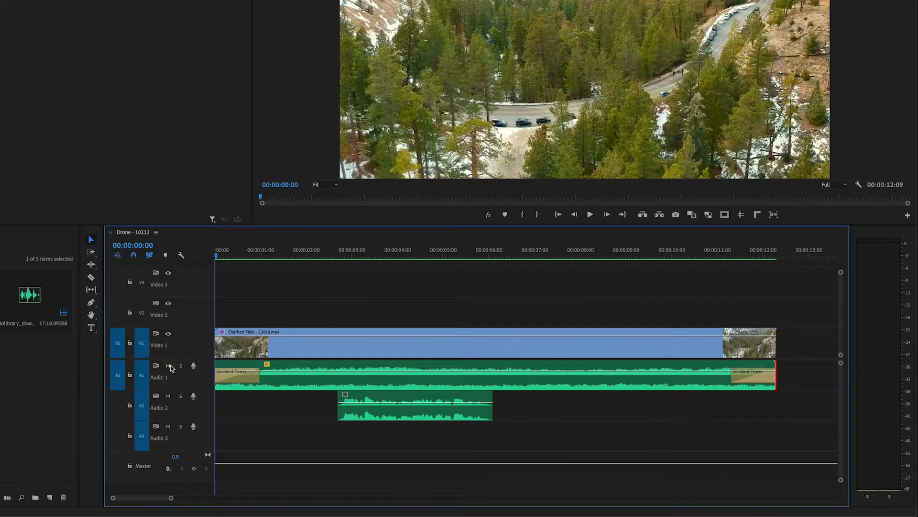
pyautogui.press('space')
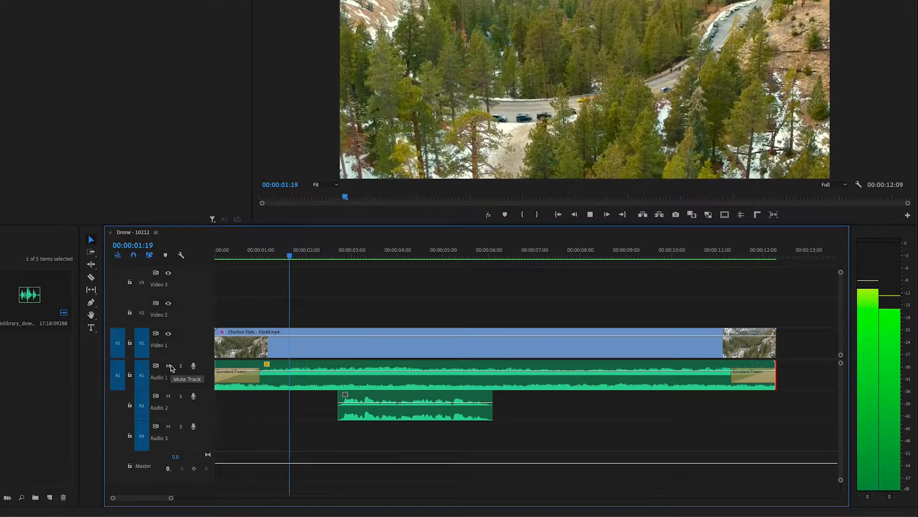
pyautogui.press('space')
# Shorten the opening Constant Power transition to 24 frames, and remove the transitions from both ends of the Audio 1 clip
pyautogui.moveTo(261, 376); pyautogui.dragTo(251, 377)
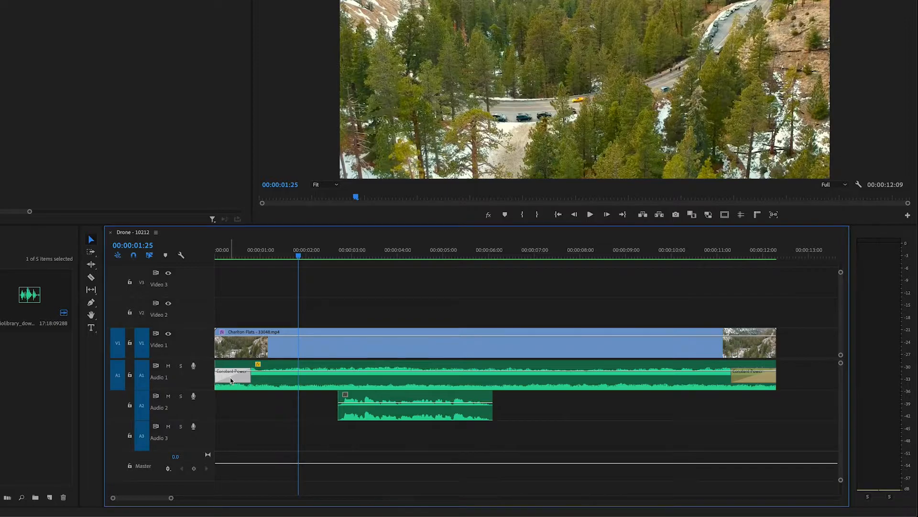
pyautogui.click(230, 380)
pyautogui.press('Delete')
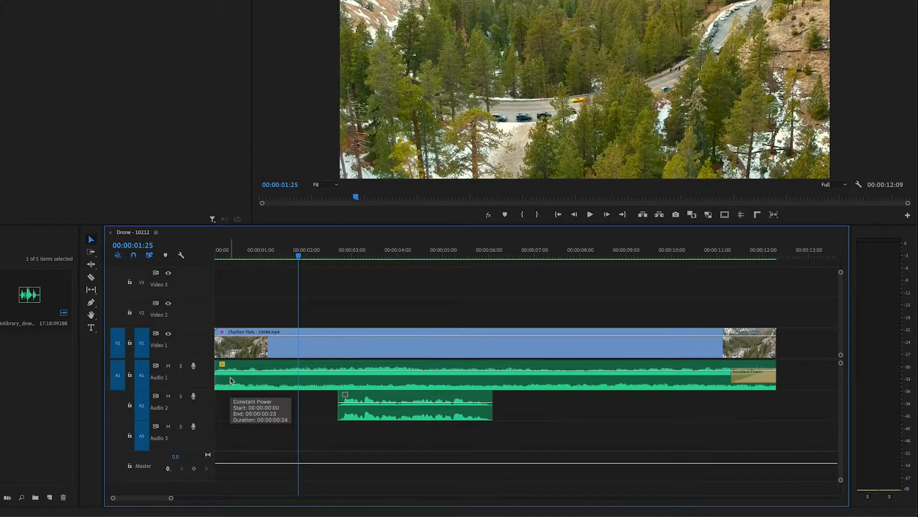
pyautogui.click(770, 376)
pyautogui.press('Delete')
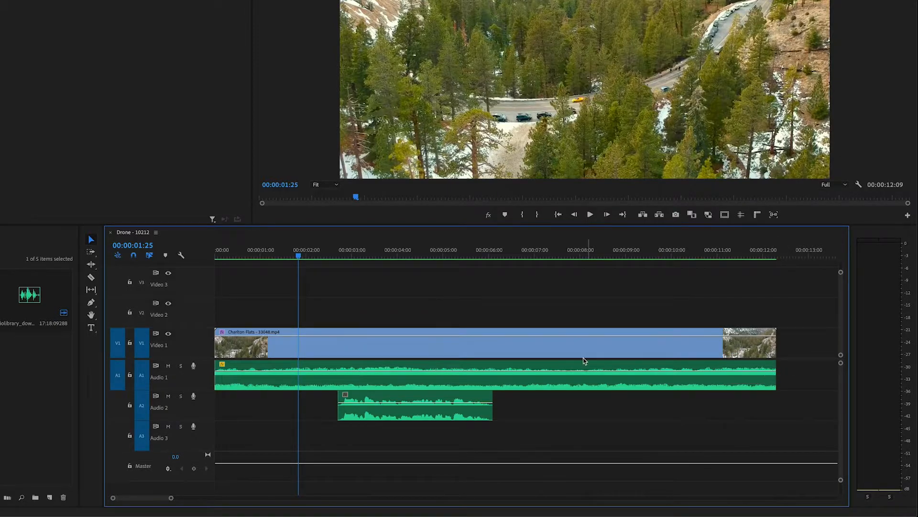
# Make the Audio 1 track taller to expose its keyframe controls and select its music clip
pyautogui.moveTo(200, 393); pyautogui.dragTo(200, 401)
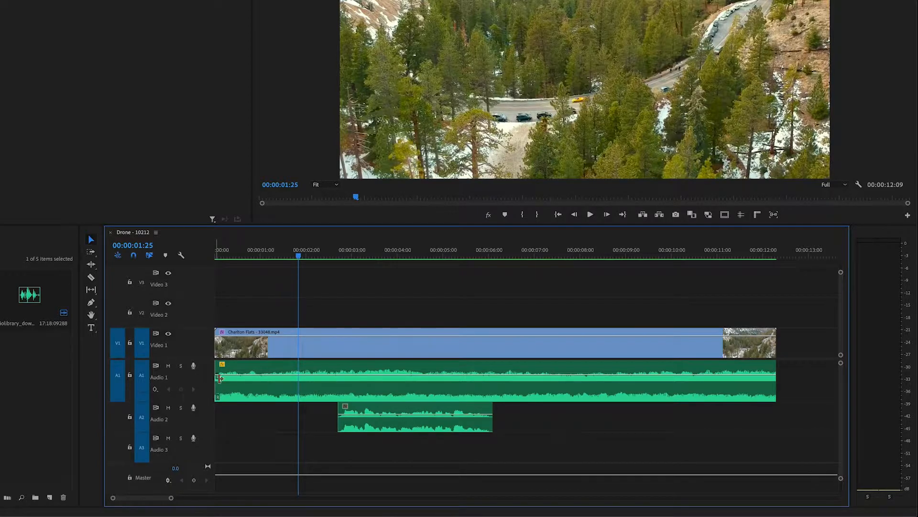
pyautogui.click(253, 369)
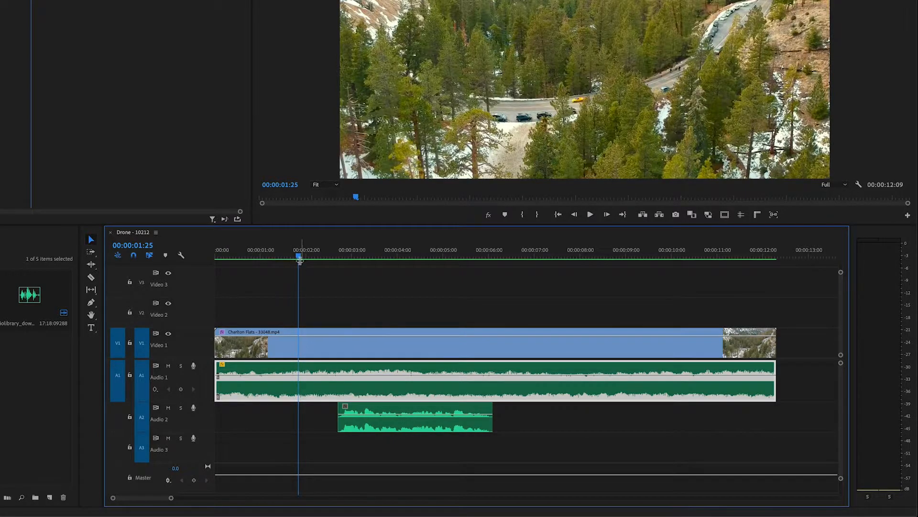
# Try to build a fade-in on the Audio 1 clip with volume keyframes at 00:00:01:00 and the clip's start
pyautogui.moveTo(299, 257); pyautogui.dragTo(262, 257)
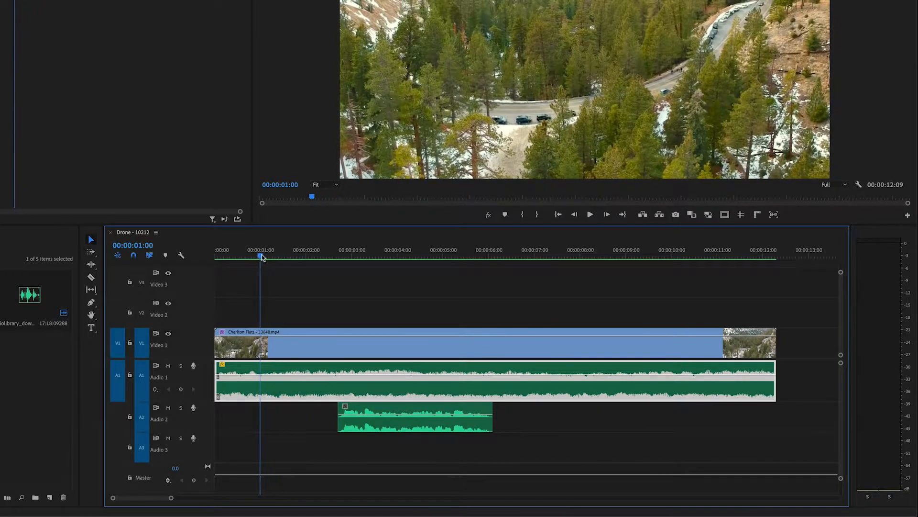
pyautogui.click(181, 390)
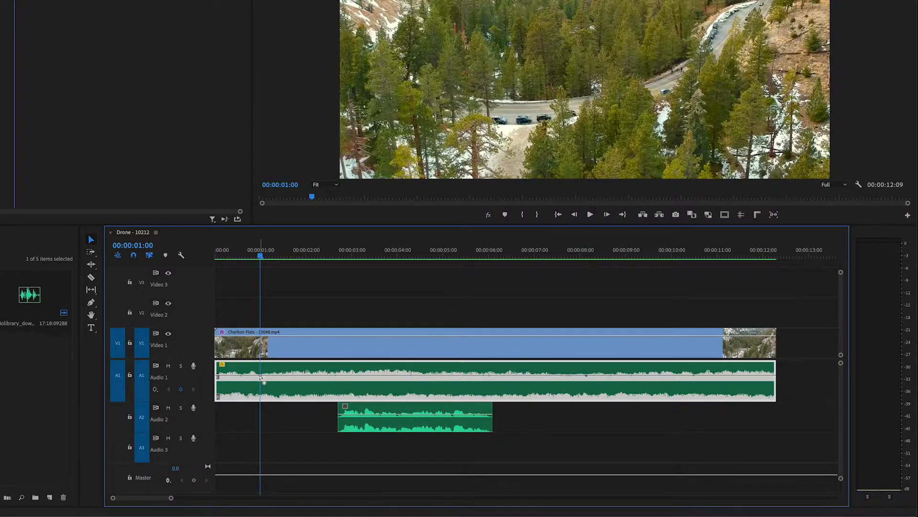
pyautogui.moveTo(260, 255); pyautogui.dragTo(218, 259)
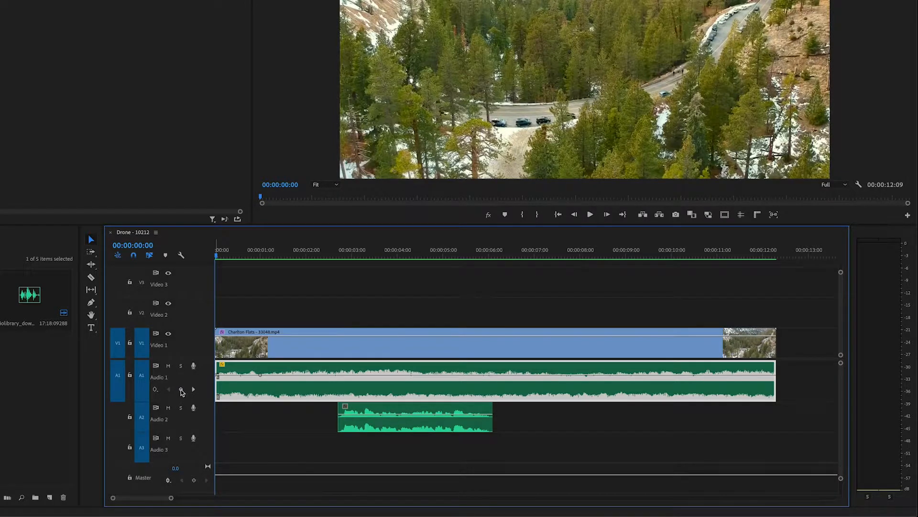
pyautogui.moveTo(216, 376); pyautogui.dragTo(218, 397)
pyautogui.hotkey('ctrl', 'z')
# Add nine volume keyframes with the Pen tool along the Audio 1 clip, between about 0.6 and 9.4 seconds
pyautogui.moveTo(299, 254); pyautogui.dragTo(253, 256)
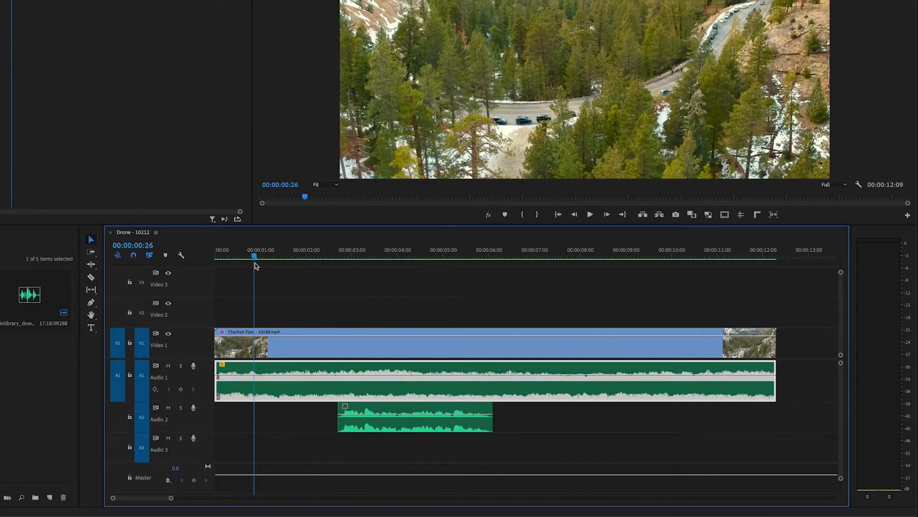
pyautogui.click(90, 303)
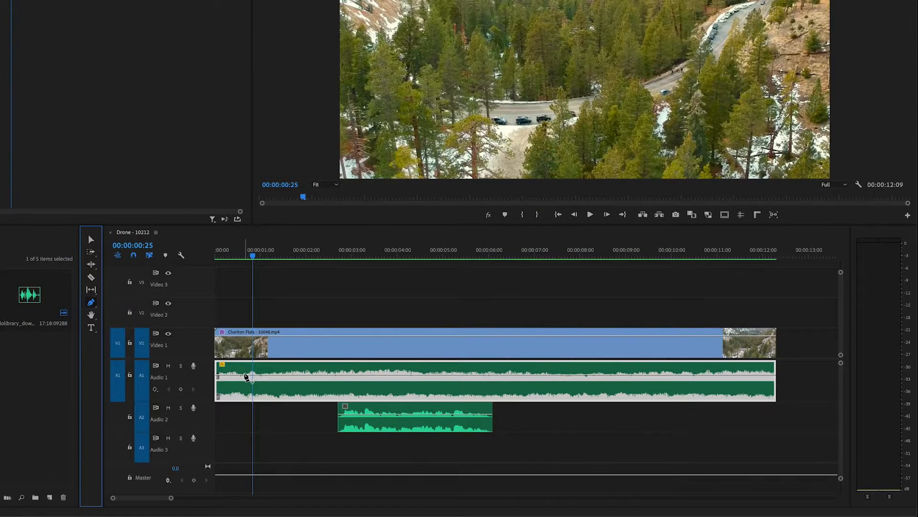
pyautogui.click(245, 374)
pyautogui.click(276, 374)
pyautogui.click(302, 375)
pyautogui.click(355, 375)
pyautogui.click(440, 374)
pyautogui.click(542, 375)
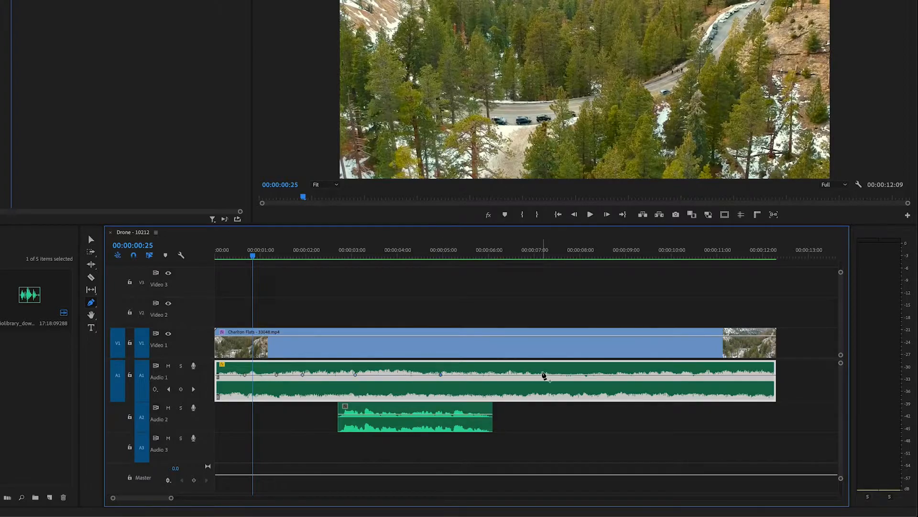
pyautogui.click(586, 374)
pyautogui.click(606, 374)
pyautogui.click(646, 375)
# Add a volume keyframe at the Audio 1 clip's start, lower it to the minimum for a fade-in, and play it back
pyautogui.click(217, 375)
pyautogui.moveTo(216, 375); pyautogui.dragTo(213, 412)
pyautogui.moveTo(253, 256); pyautogui.dragTo(217, 259)
pyautogui.press('space')
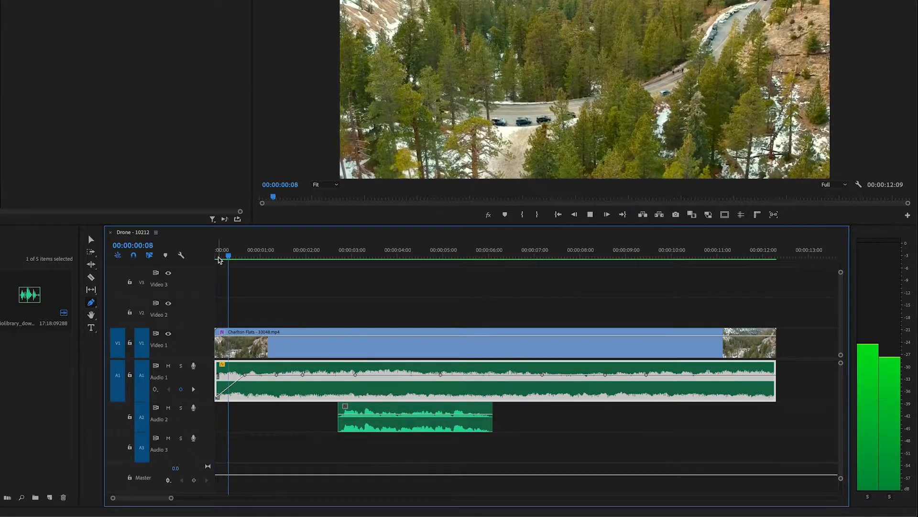
pyautogui.press('space')
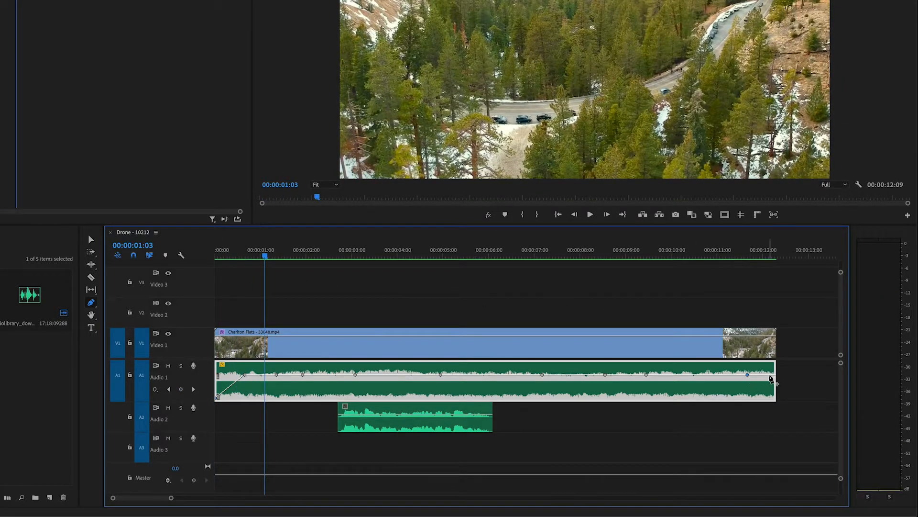
# Create a fade-out on the Audio 1 clip by lowering a volume keyframe at its end to the minimum
pyautogui.moveTo(773, 375); pyautogui.dragTo(773, 407)
pyautogui.click(727, 250)
pyautogui.press('space')
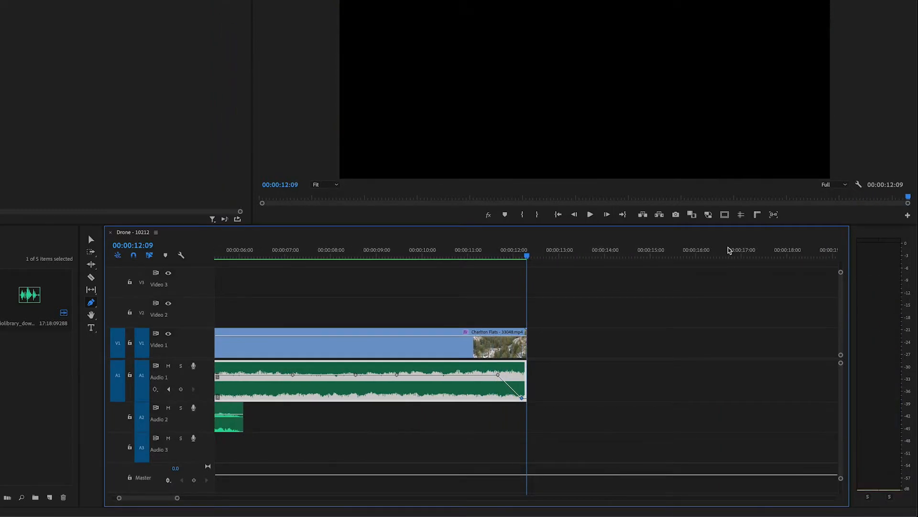
pyautogui.scroll(5, 447, 248)
# Play the sequence from 00:00:02:17 to hear the music overlap the Audio 2 clip
pyautogui.click(333, 255)
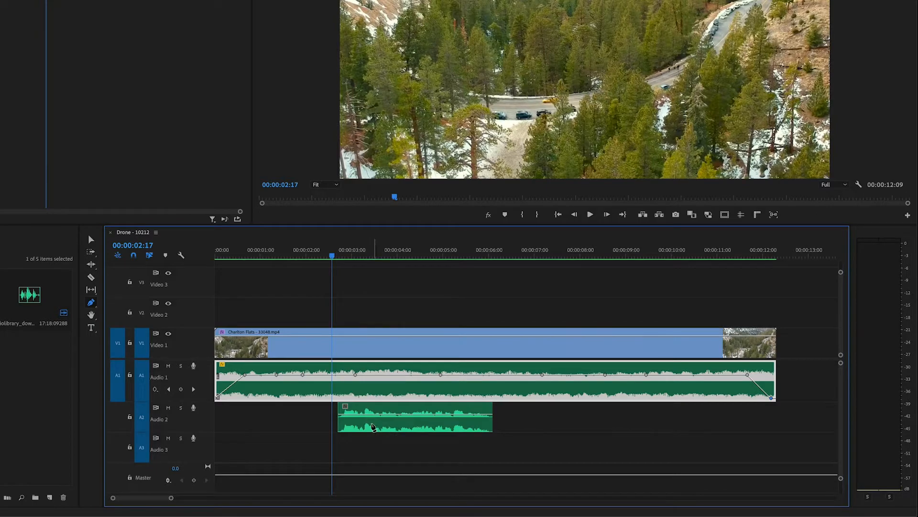
pyautogui.press('space')
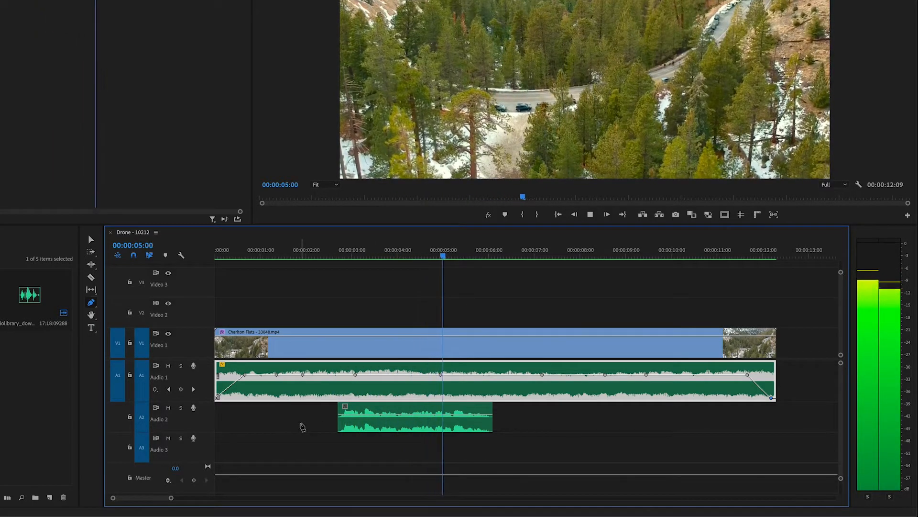
pyautogui.press('space')
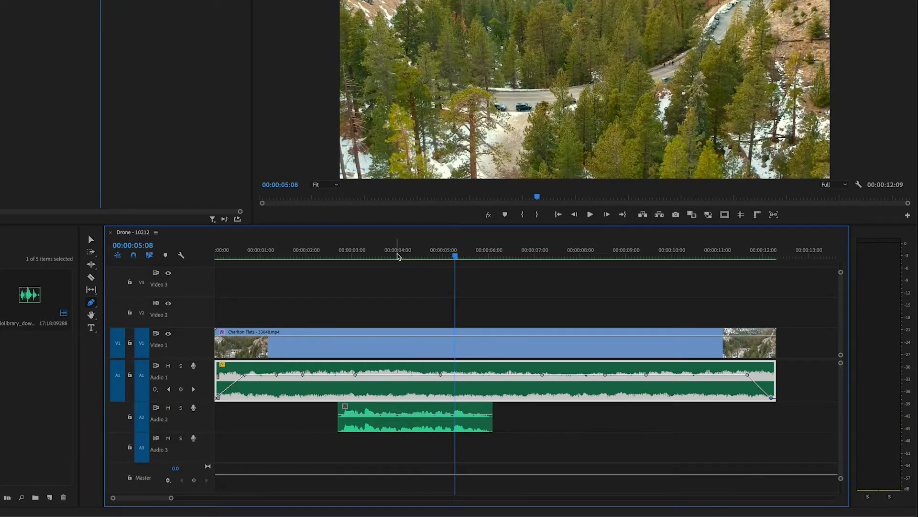
# Add paired volume keyframes on the music clip at the Audio 2 clip's start and end, deleting an extra keyframe between them
pyautogui.moveTo(398, 256); pyautogui.dragTo(339, 257)
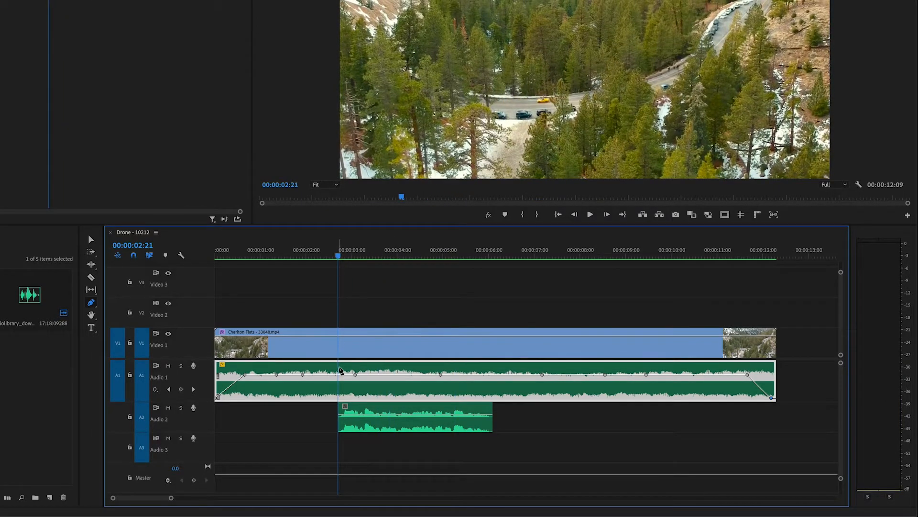
pyautogui.click(339, 378)
pyautogui.click(335, 375)
pyautogui.click(355, 376)
pyautogui.rightClick(356, 376)
pyautogui.click(378, 456)
pyautogui.click(491, 375)
pyautogui.click(496, 375)
# Lower the music's volume line between the inner keyframes above the Audio 2 clip and play that section
pyautogui.press('v')
pyautogui.click(94, 245)
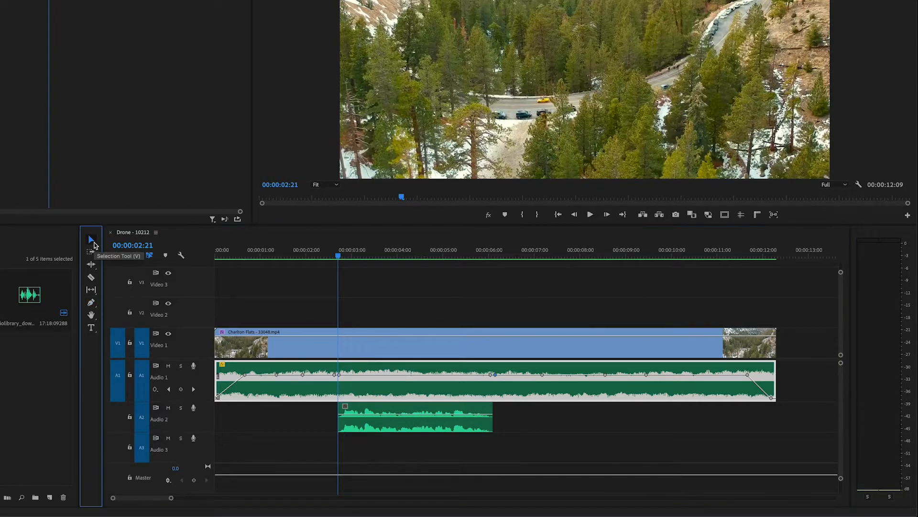
pyautogui.click(427, 378)
pyautogui.moveTo(427, 378); pyautogui.dragTo(428, 384)
pyautogui.moveTo(326, 254)
pyautogui.mouseDown()
pyautogui.moveTo(308, 257)
pyautogui.moveTo(318, 257)
pyautogui.mouseUp()
pyautogui.press('space')
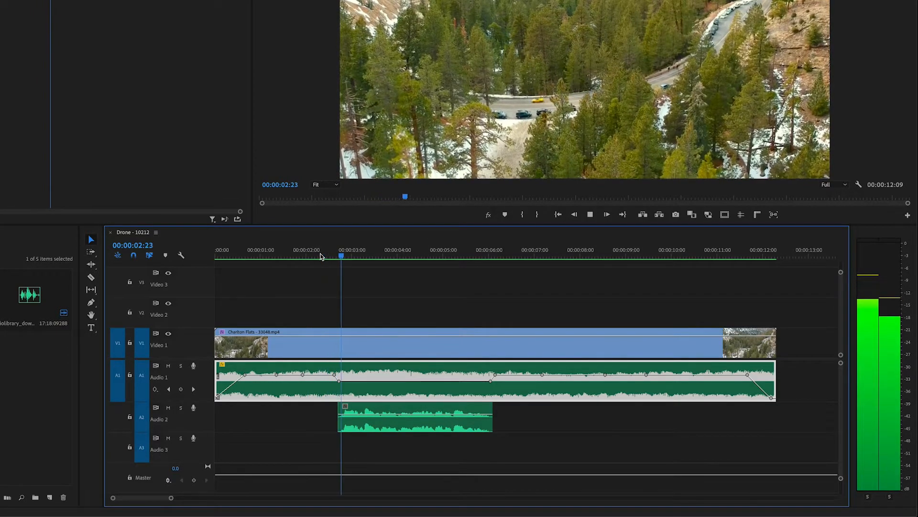
pyautogui.press('space')
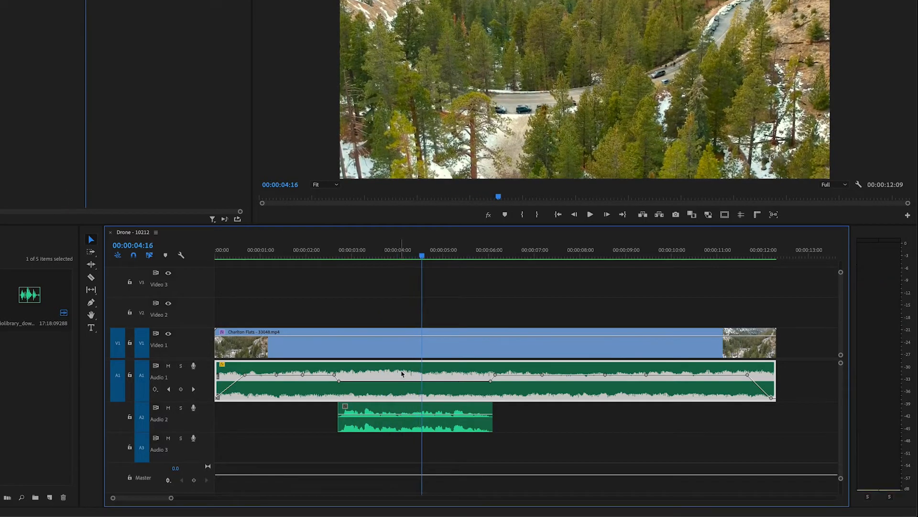
# Reduce the music volume further beneath the Audio 2 clip and replay the section from about two seconds
pyautogui.moveTo(409, 383); pyautogui.dragTo(409, 386)
pyautogui.moveTo(307, 257); pyautogui.dragTo(304, 255)
pyautogui.press('space')
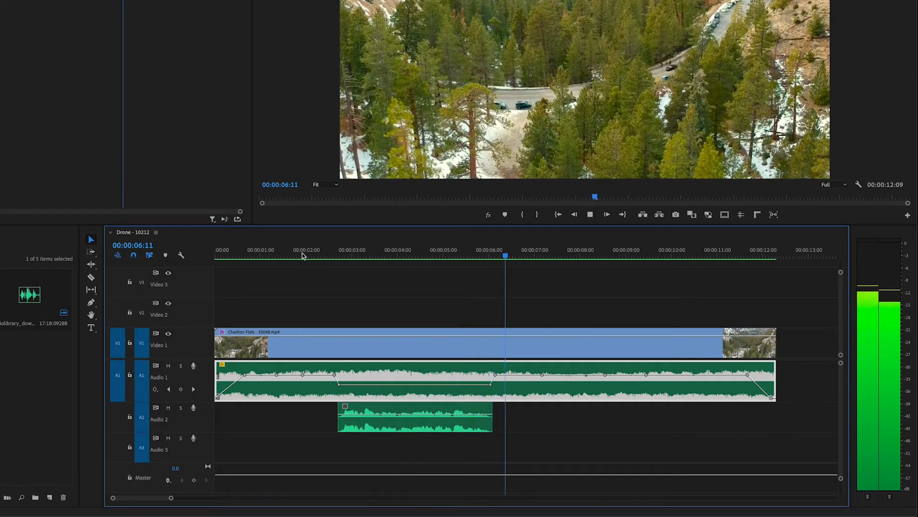
pyautogui.press('space')
# Move the keyframes near the Audio 2 clip's start and end apart for more gradual volume ramps, and play the result
pyautogui.moveTo(333, 376)
pyautogui.moveTo(332, 376); pyautogui.dragTo(327, 376)
pyautogui.moveTo(487, 387)
pyautogui.moveTo(488, 387); pyautogui.dragTo(432, 384)
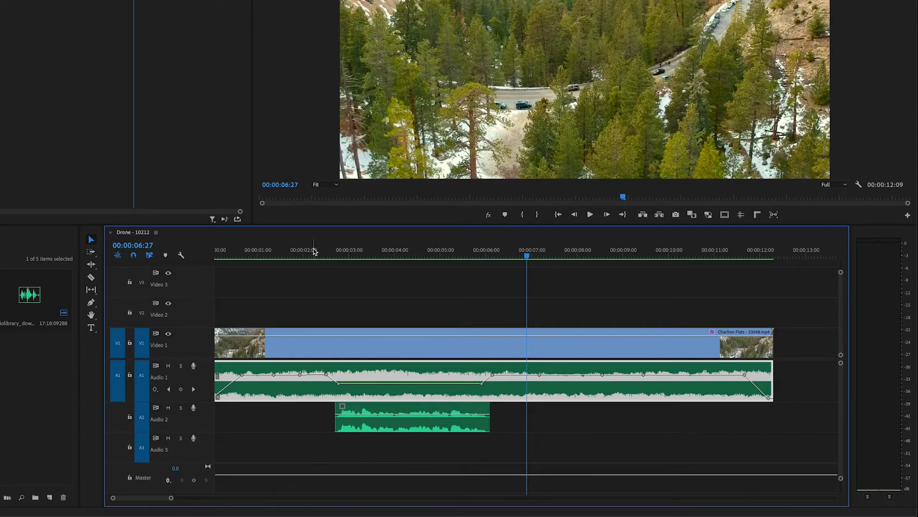
pyautogui.click(314, 251)
pyautogui.press('space')
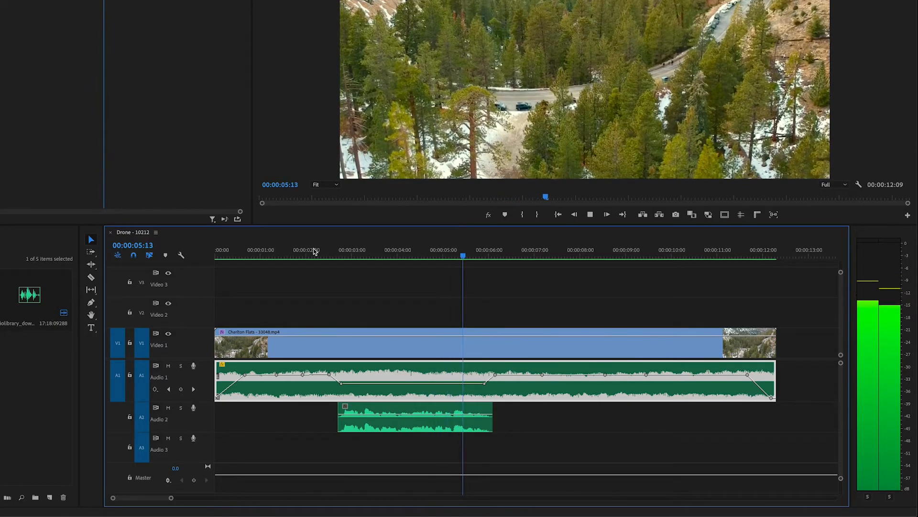
pyautogui.press('space')
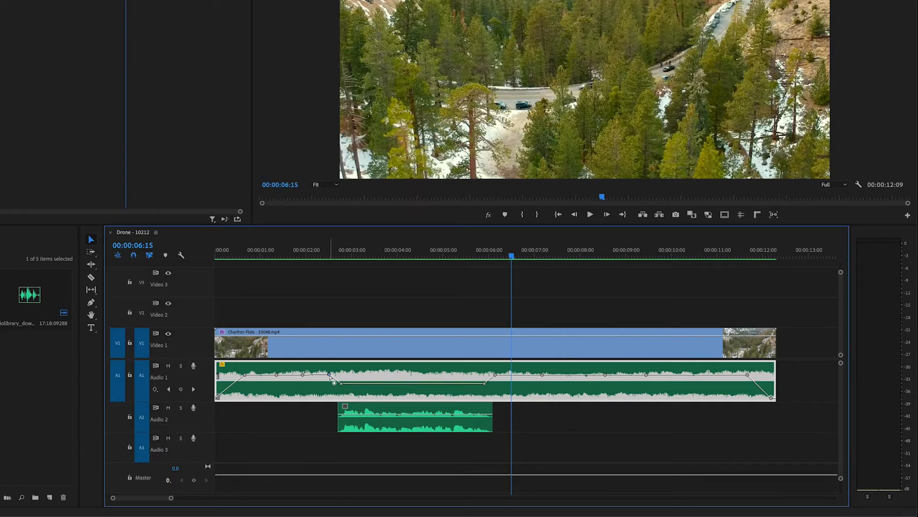
# Delete the two upper volume keyframes just before the Audio 2 clip to lengthen the music's ramp down
pyautogui.moveTo(330, 377); pyautogui.dragTo(303, 378)
pyautogui.press('Delete')
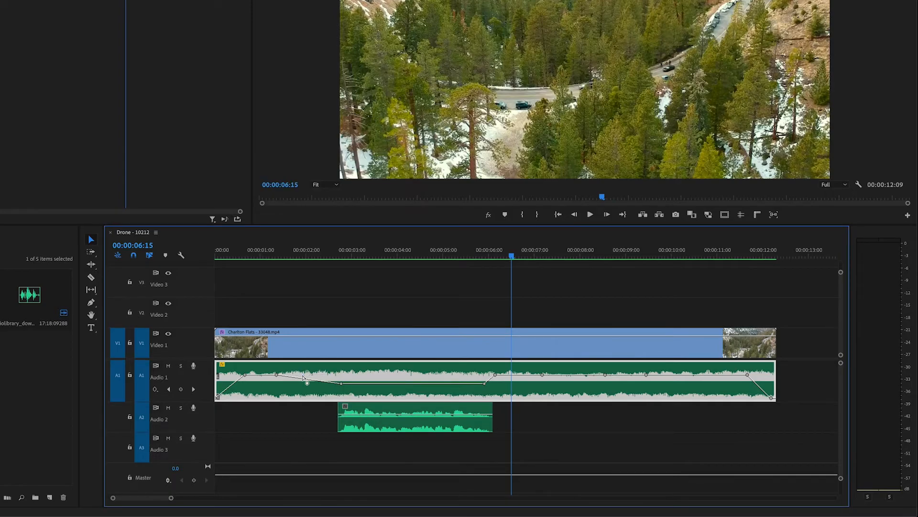